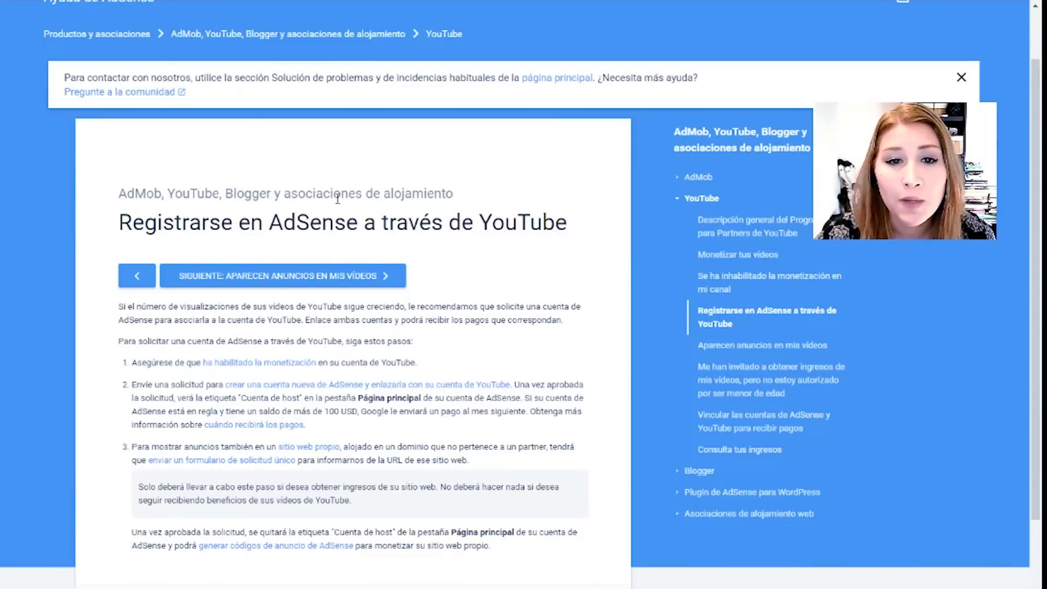
pyautogui.scroll(-1, 269, 197)
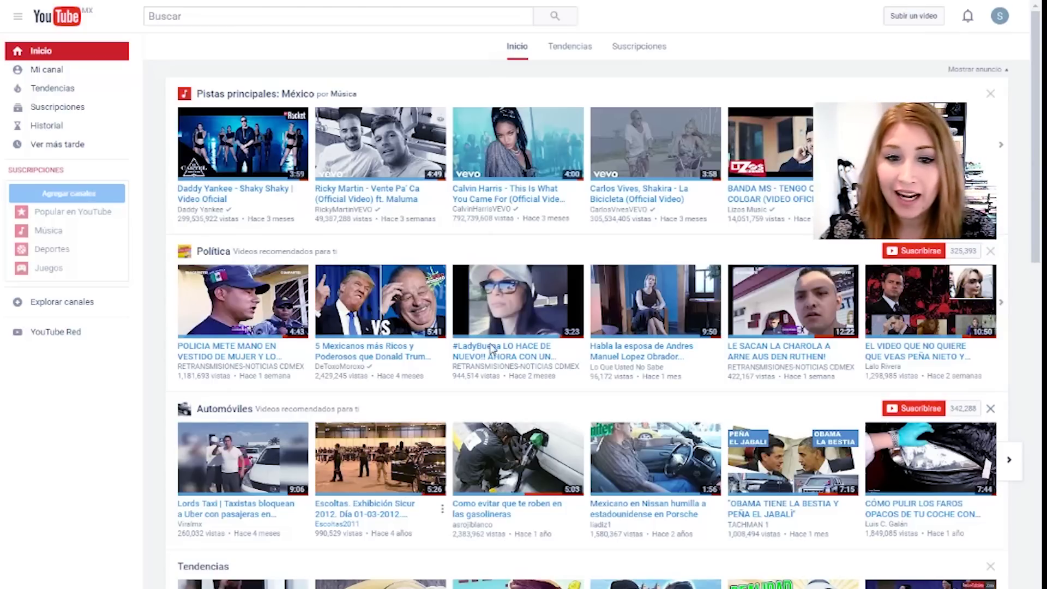
# - Open the channel's Estado y funciones page in YouTube's Creator Studio
pyautogui.click(1001, 17)
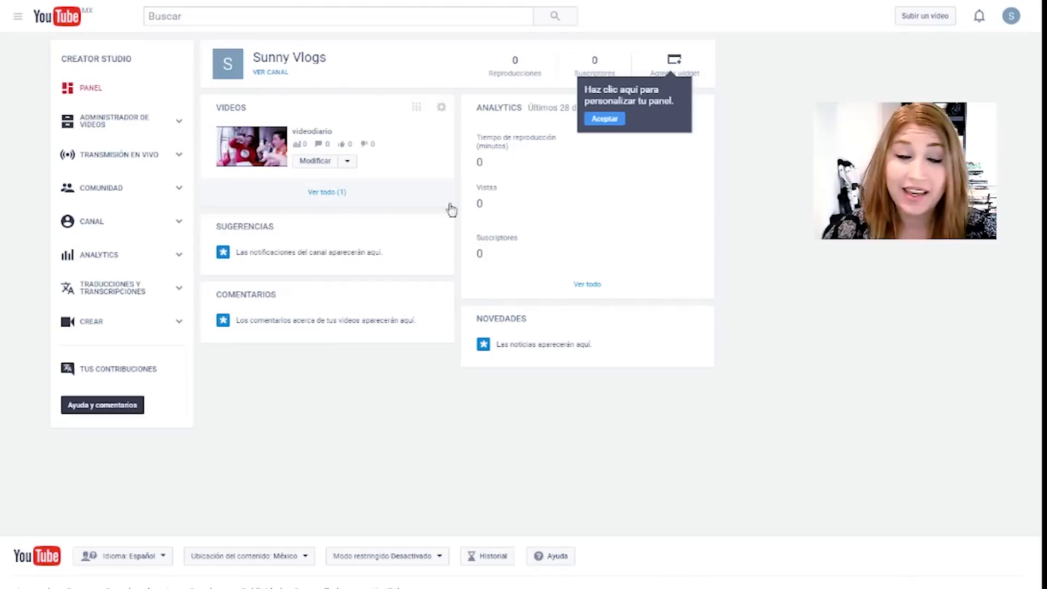
pyautogui.click(104, 225)
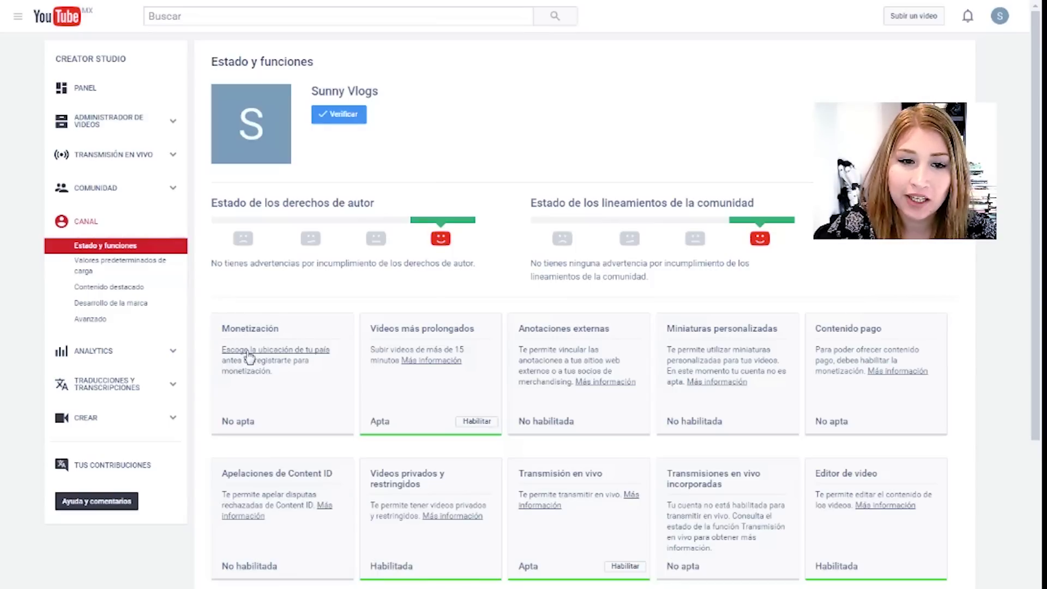
# - Open the country location setting from the Monetización function, set the channel's country to México and save
pyautogui.click(284, 352)
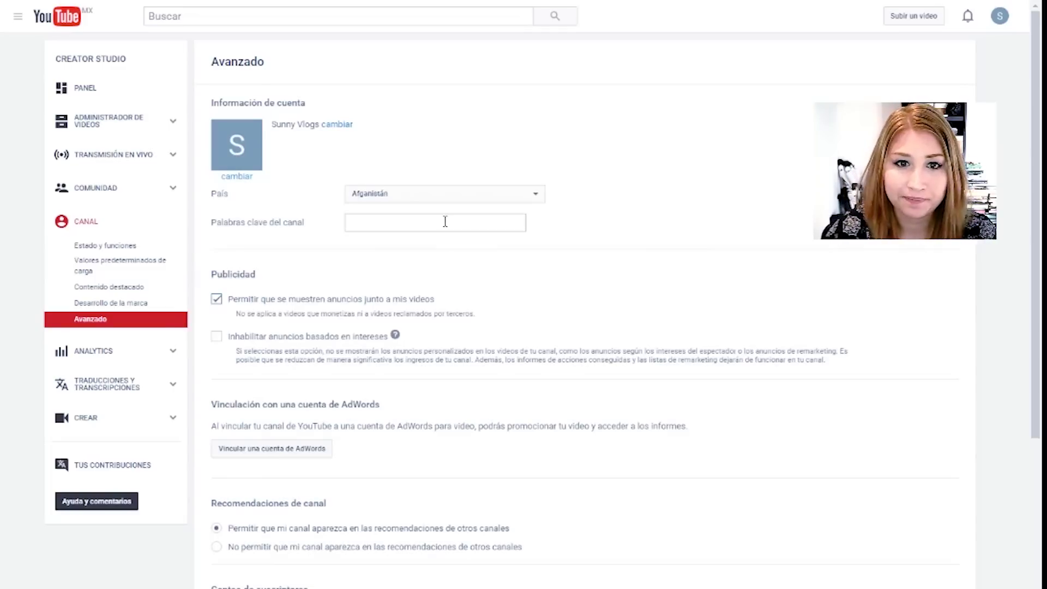
pyautogui.click(411, 195)
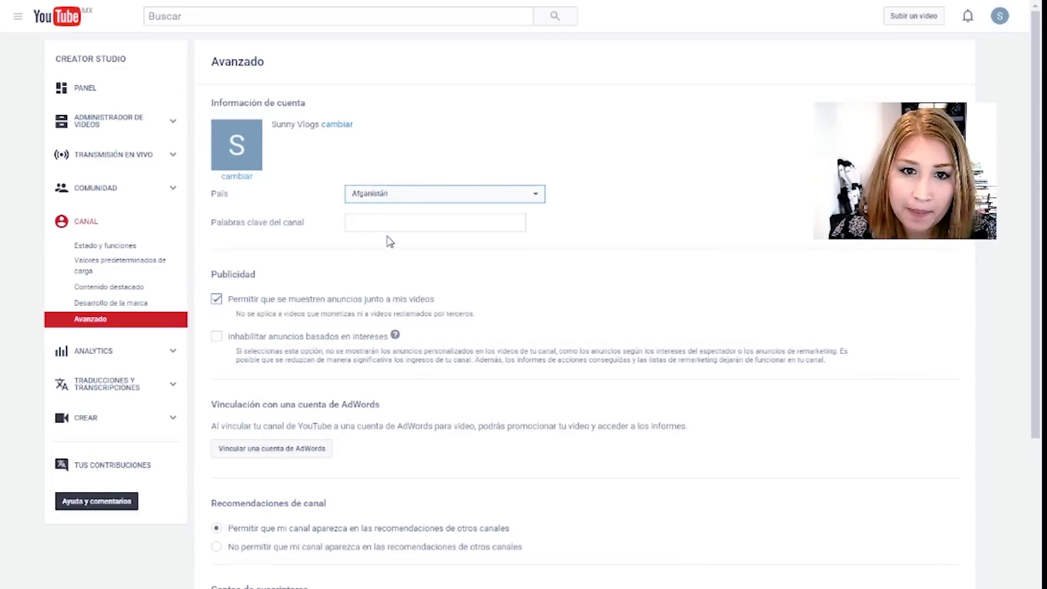
pyautogui.write('mex')
pyautogui.scroll(-5, 392, 305)
pyautogui.click(259, 460)
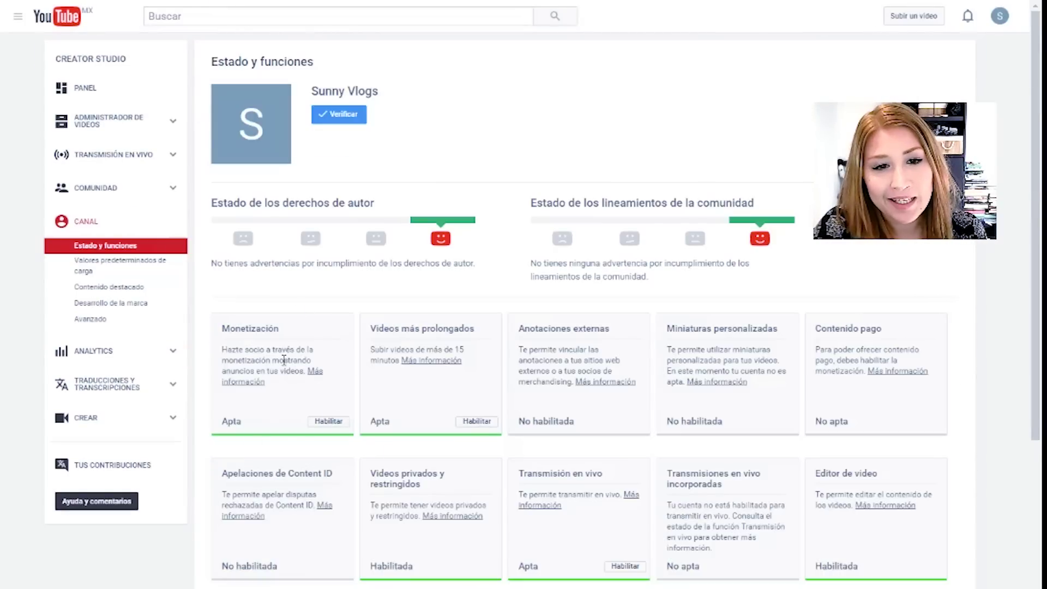
# - Enable the Monetización function and start activating the monetization program for the account
pyautogui.click(328, 422)
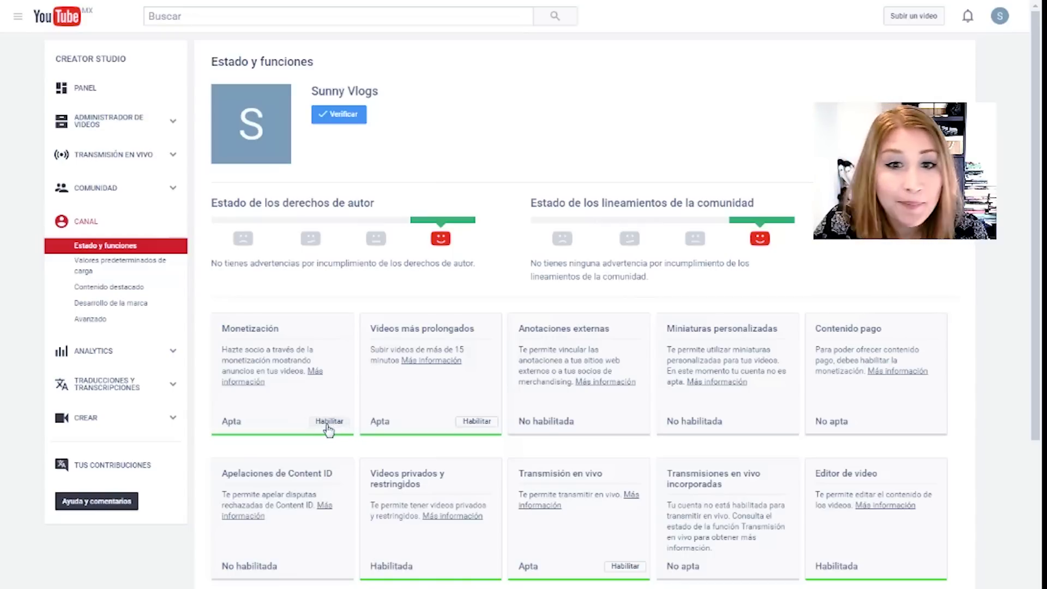
pyautogui.click(250, 179)
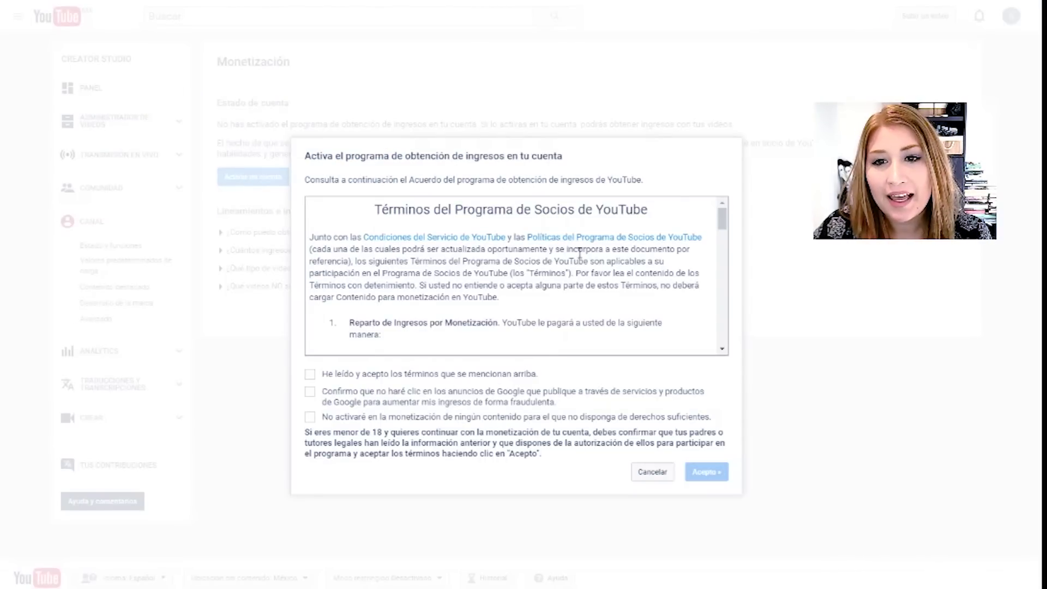
# - Review the YouTube Partner Program terms, especially the advertising revenue share, subscription revenue and payment conditions
pyautogui.scroll(-3, 583, 255)
pyautogui.scroll(3, 598, 259)
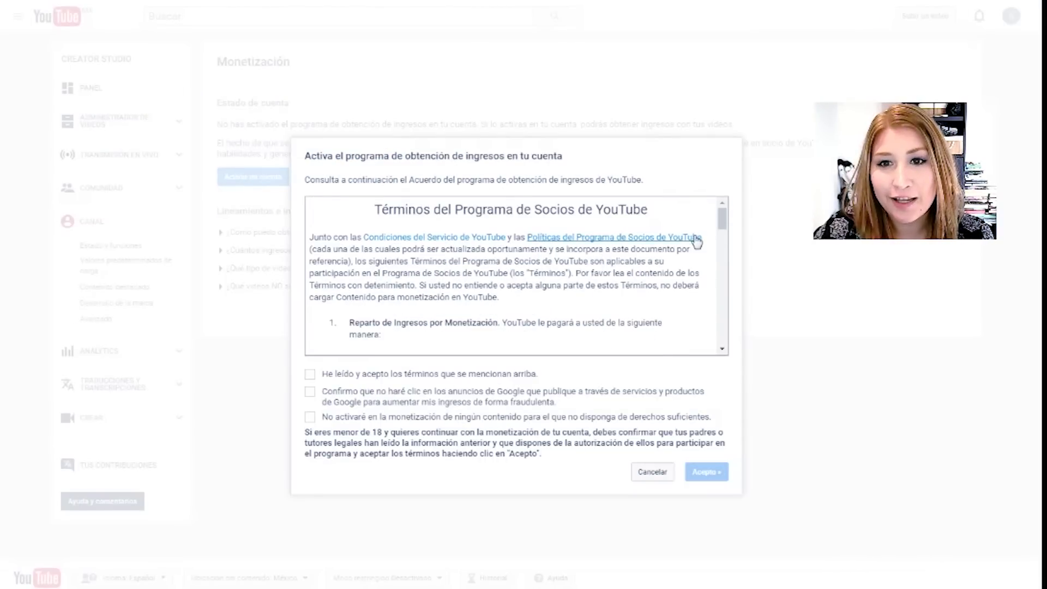
pyautogui.moveTo(721, 224)
pyautogui.mouseDown()
pyautogui.moveTo(722, 290)
pyautogui.moveTo(722, 220)
pyautogui.mouseUp()
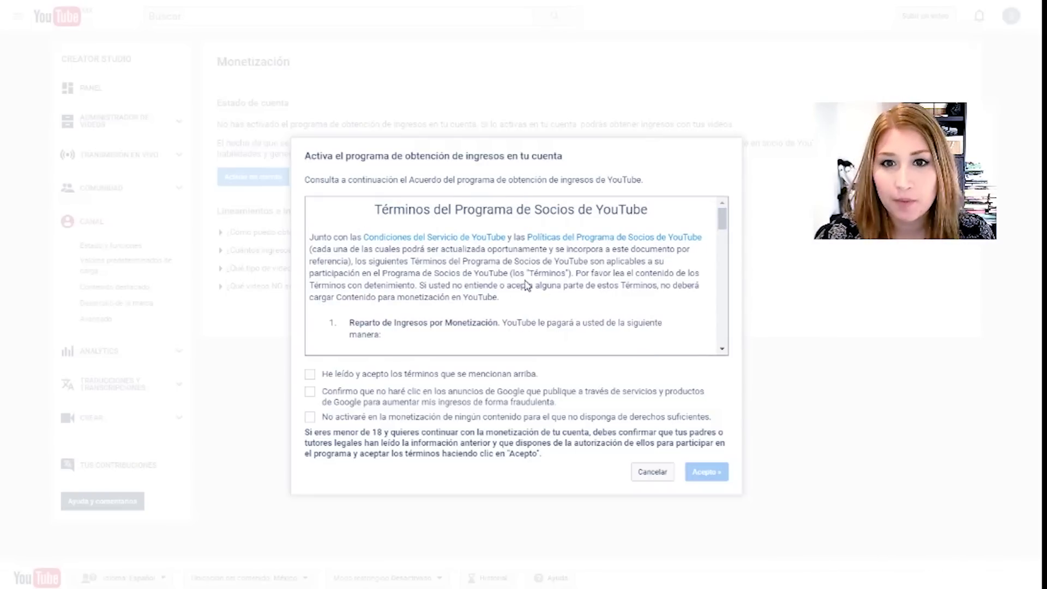
pyautogui.scroll(-3, 533, 280)
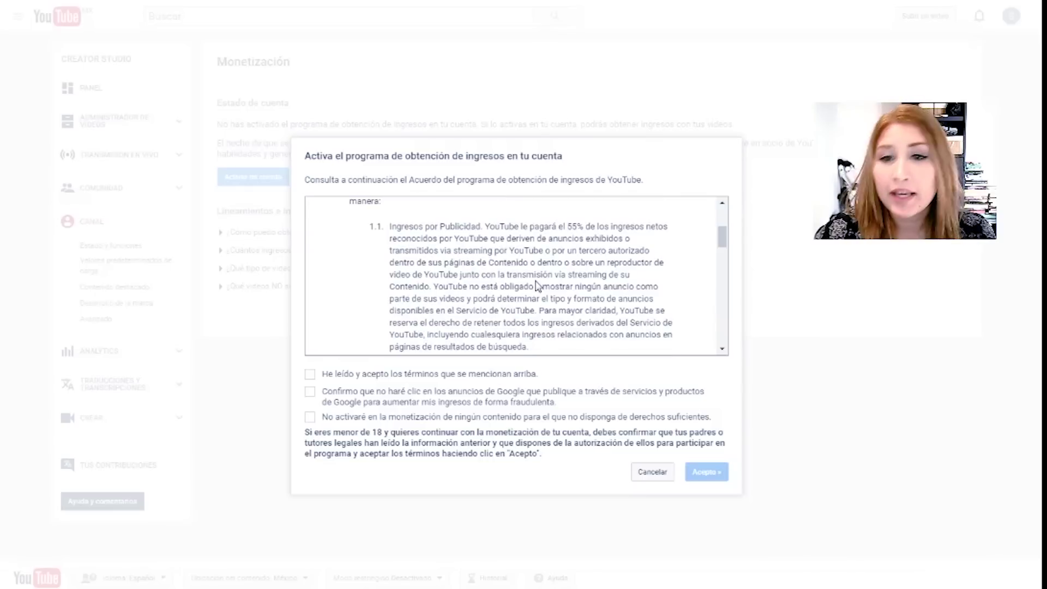
pyautogui.scroll(-2, 536, 284)
pyautogui.scroll(2, 543, 278)
pyautogui.moveTo(514, 225); pyautogui.dragTo(658, 238)
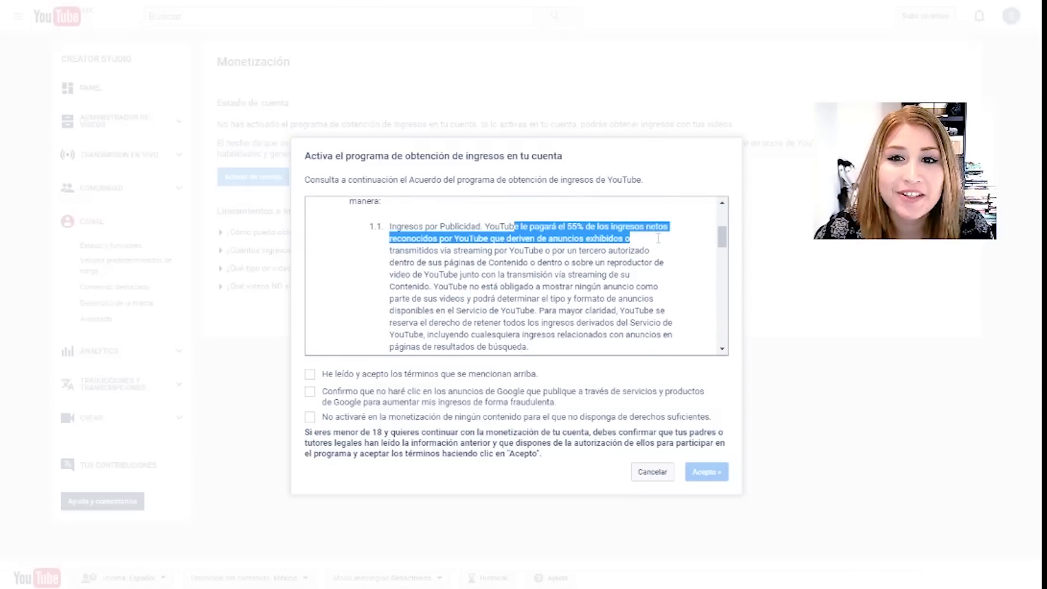
pyautogui.moveTo(642, 242); pyautogui.dragTo(619, 238)
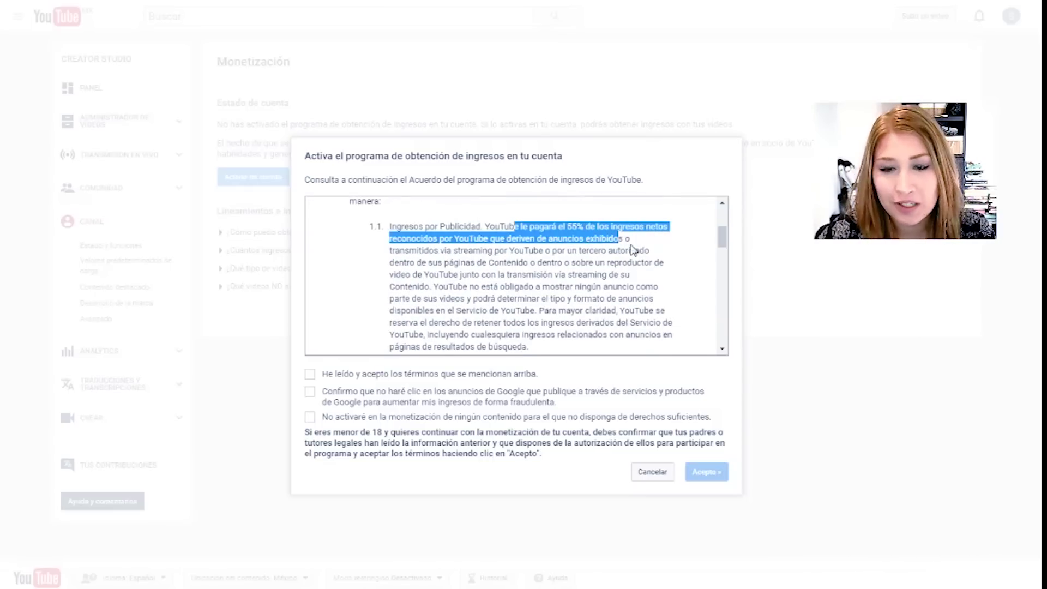
pyautogui.scroll(-2, 632, 248)
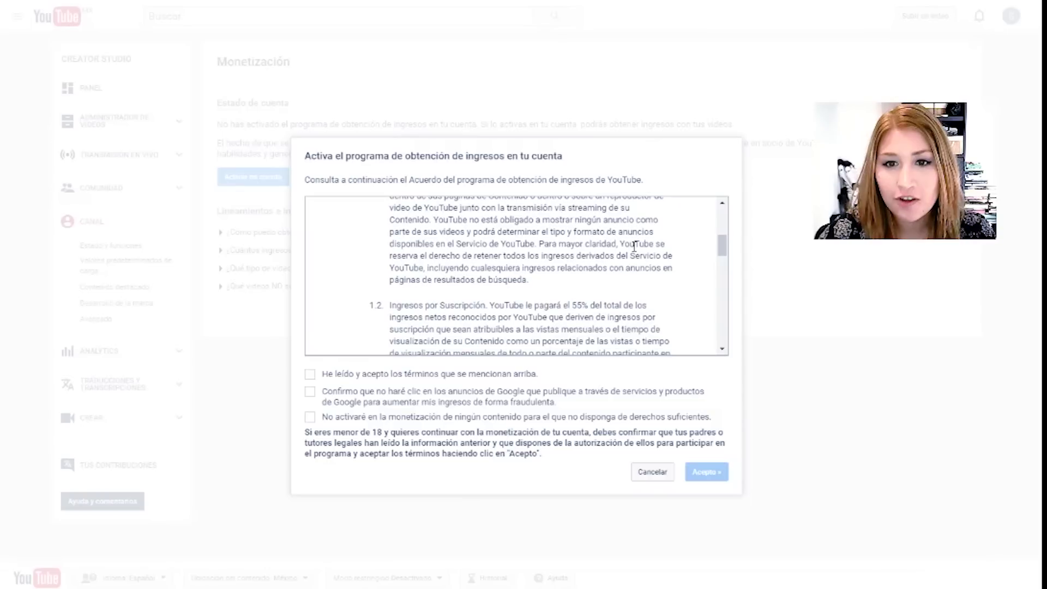
pyautogui.moveTo(480, 220); pyautogui.dragTo(571, 268)
pyautogui.click(555, 245)
pyautogui.scroll(-5, 423, 288)
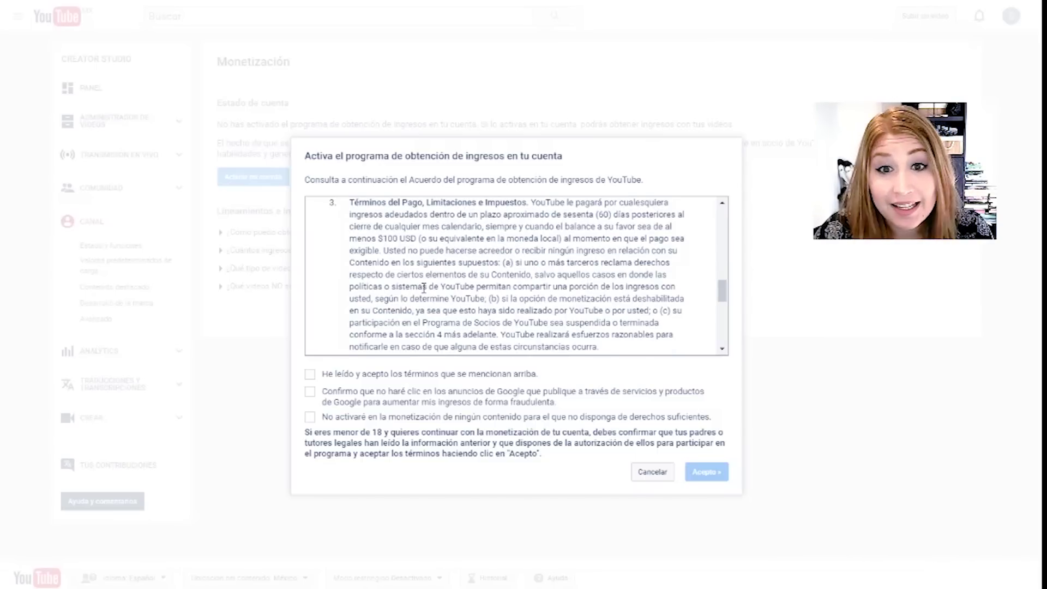
pyautogui.scroll(-5, 423, 287)
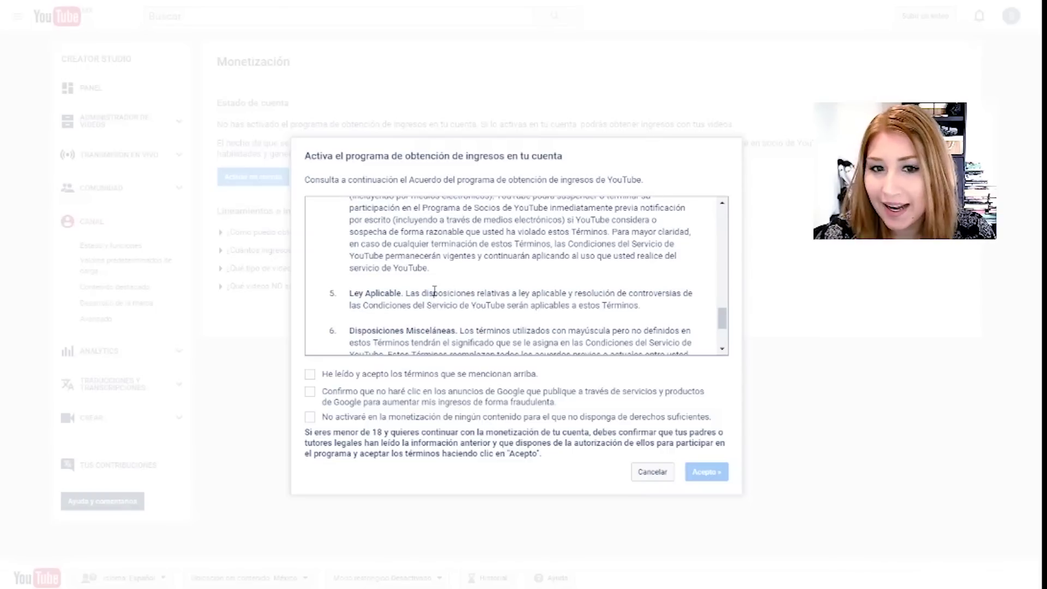
# - Agree to all three statements of the monetization agreement, accept it and finish the activation dialog
pyautogui.click(310, 374)
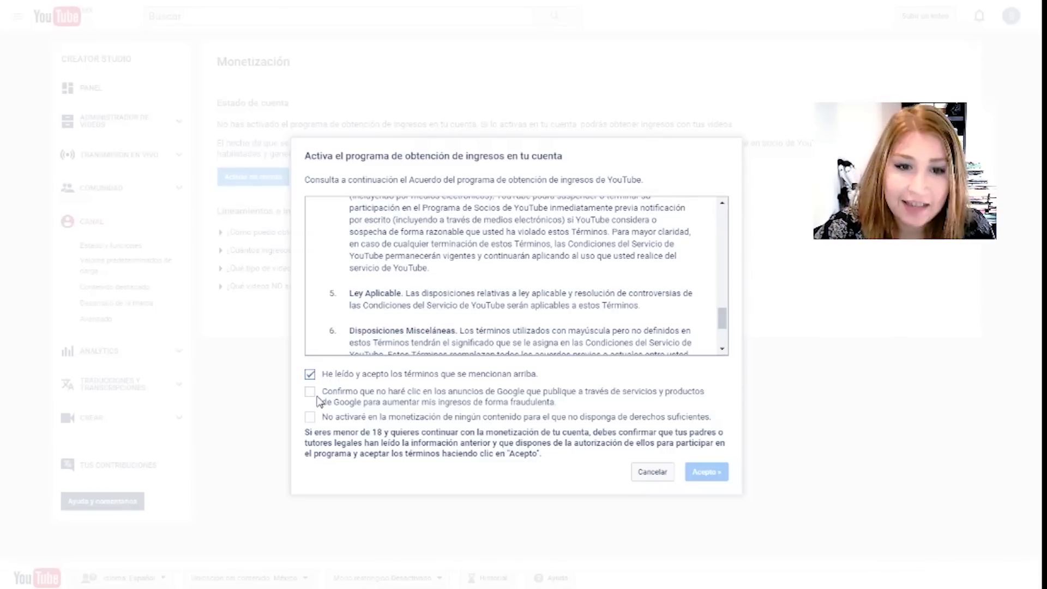
pyautogui.click(310, 392)
pyautogui.click(309, 417)
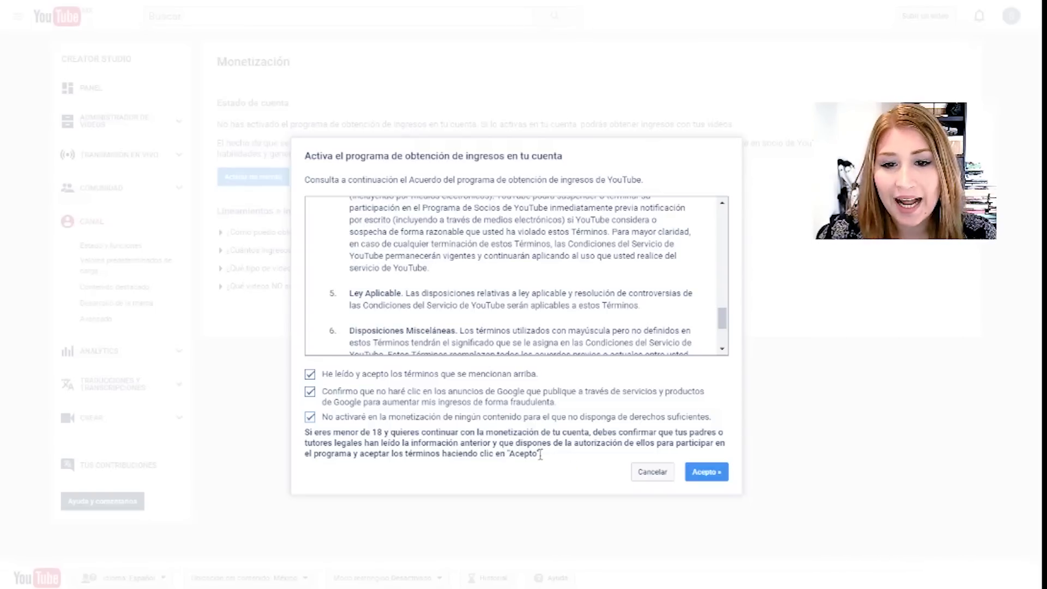
pyautogui.moveTo(551, 443)
pyautogui.mouseDown()
pyautogui.moveTo(507, 455)
pyautogui.moveTo(542, 458)
pyautogui.mouseUp()
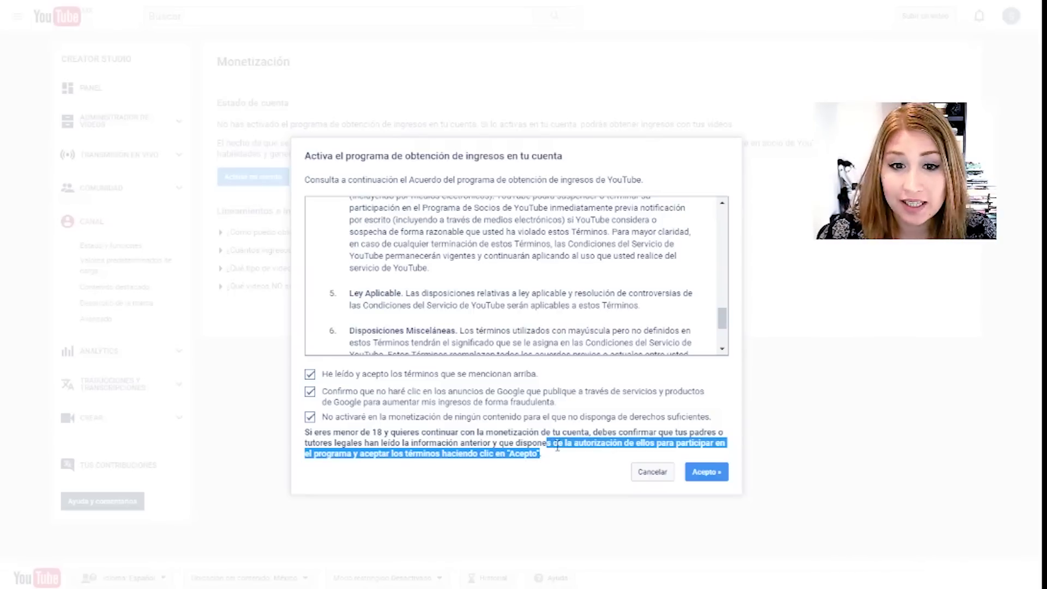
pyautogui.click(723, 477)
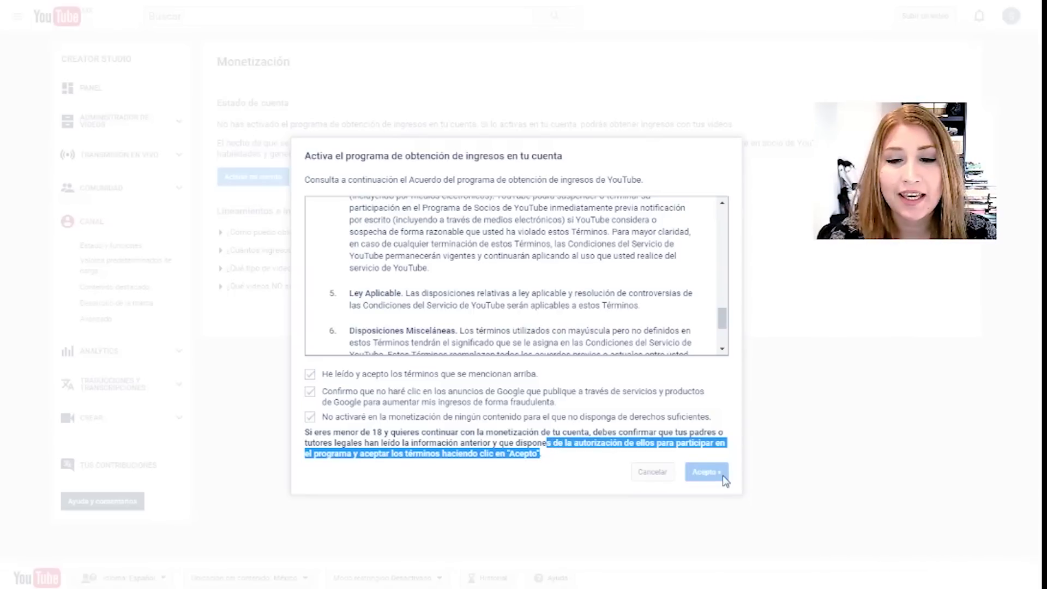
pyautogui.click(677, 377)
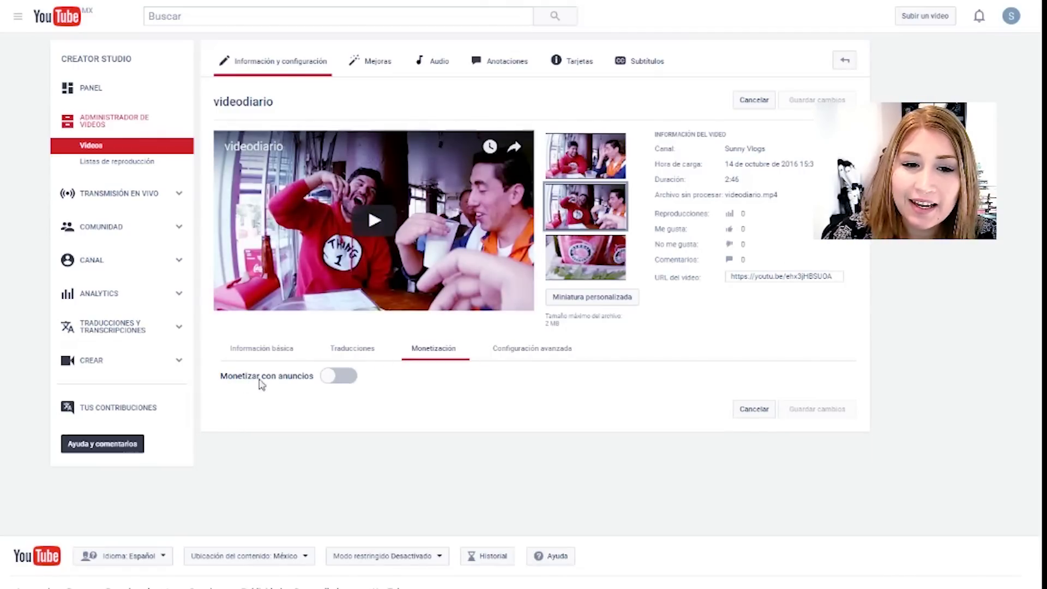
# - Turn on ad monetization for the video "videodiario", acknowledge the usage rights statement and save the changes
pyautogui.click(349, 381)
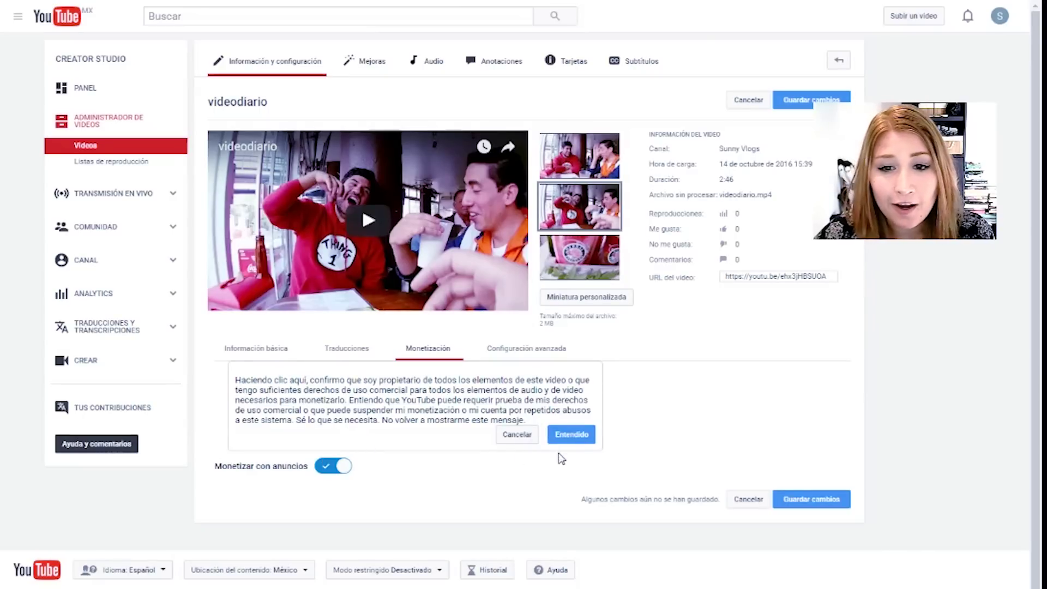
pyautogui.click(571, 436)
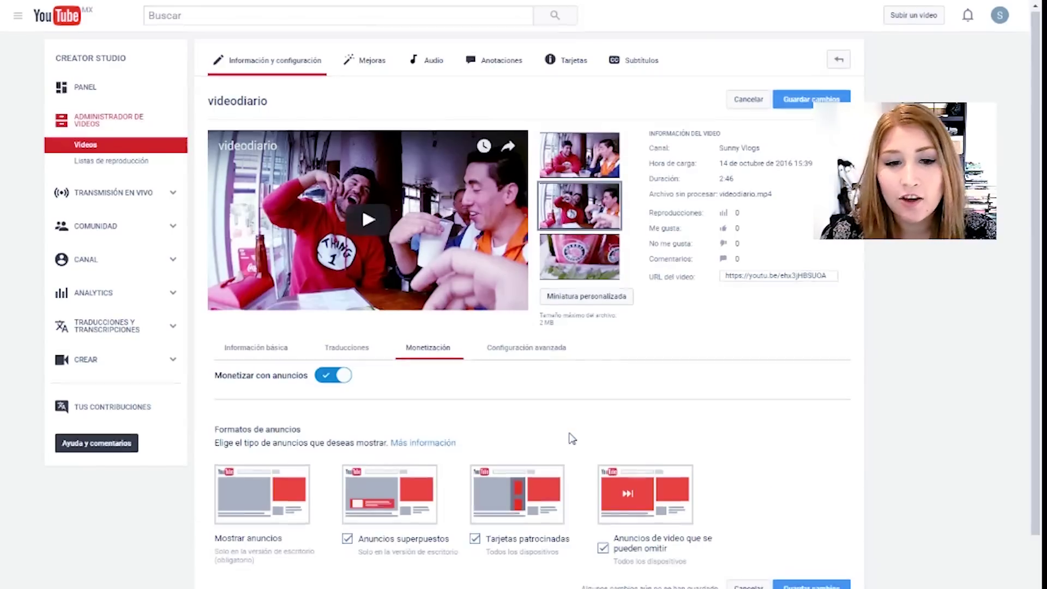
pyautogui.scroll(-2, 570, 437)
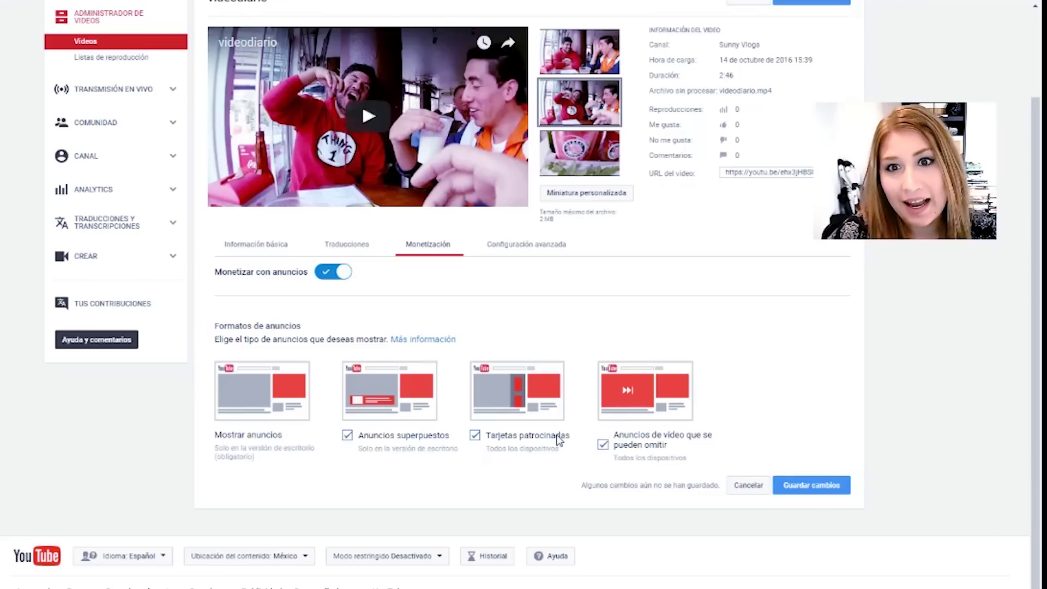
pyautogui.click(823, 485)
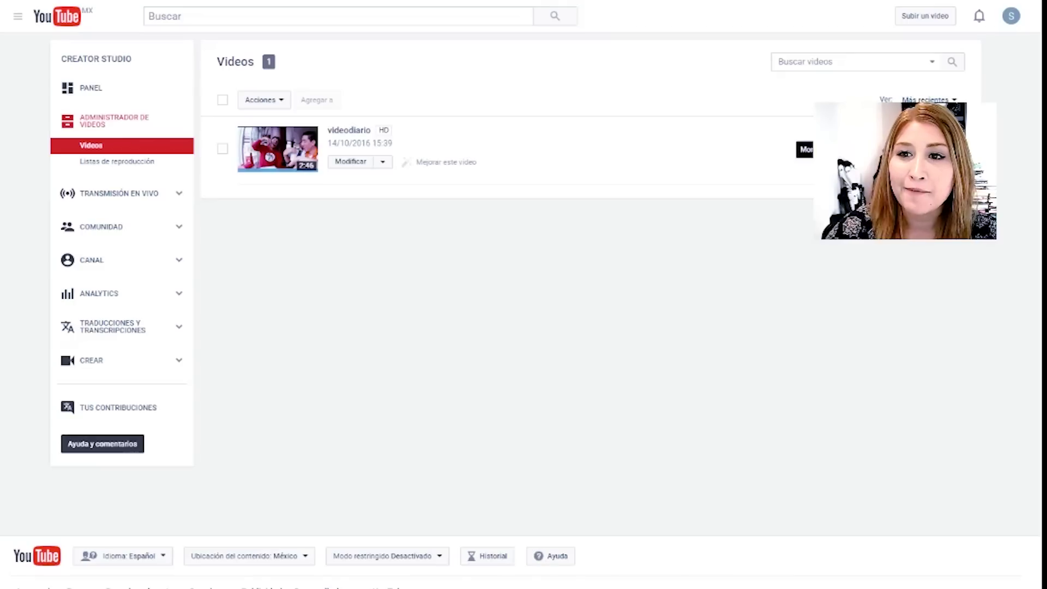
# - Return to the channel's Estado y funciones page and open account verification from the Contenido pago function
pyautogui.click(106, 260)
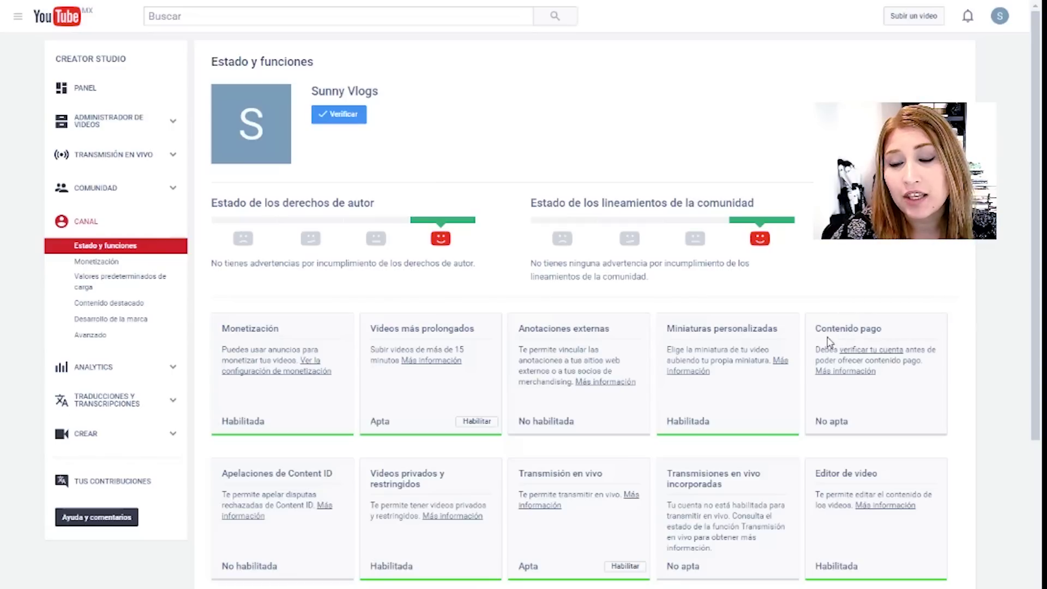
pyautogui.moveTo(814, 329); pyautogui.dragTo(883, 333)
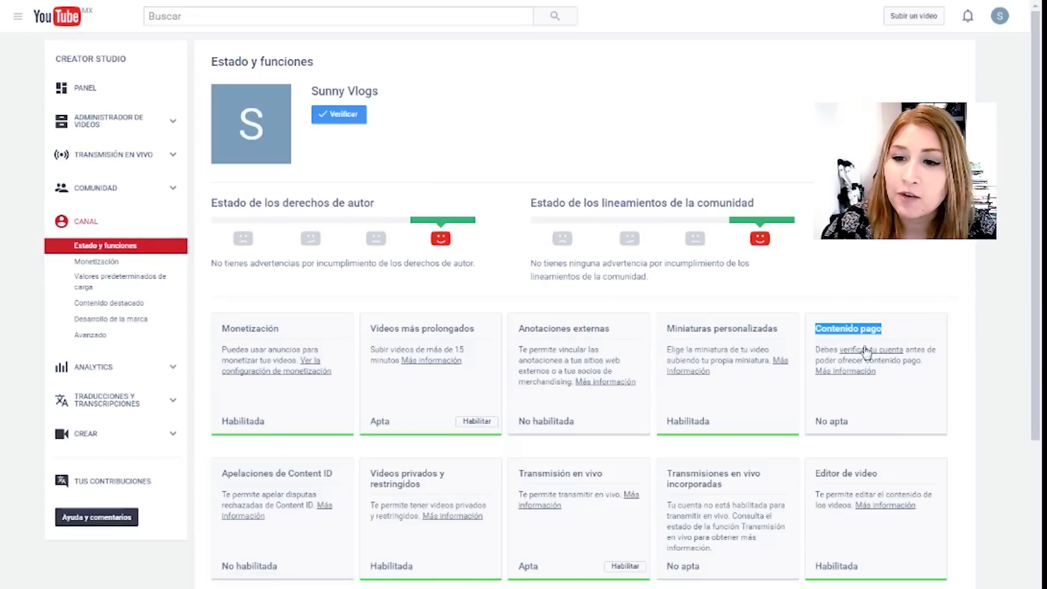
pyautogui.click(882, 351)
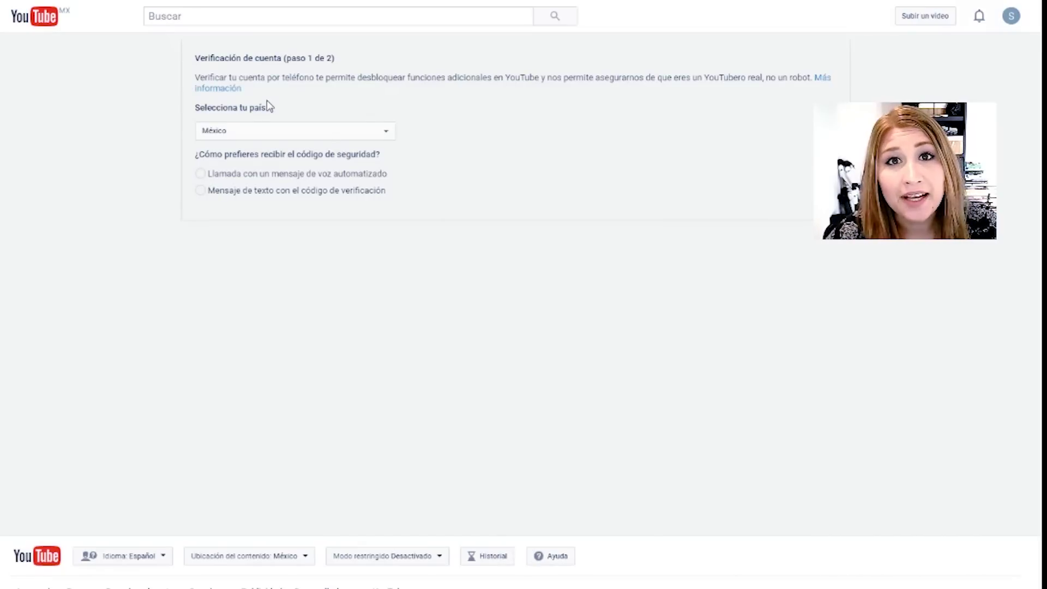
# - Verify the account by text message, submit the six-digit security code and continue to the channel's functions
pyautogui.click(291, 178)
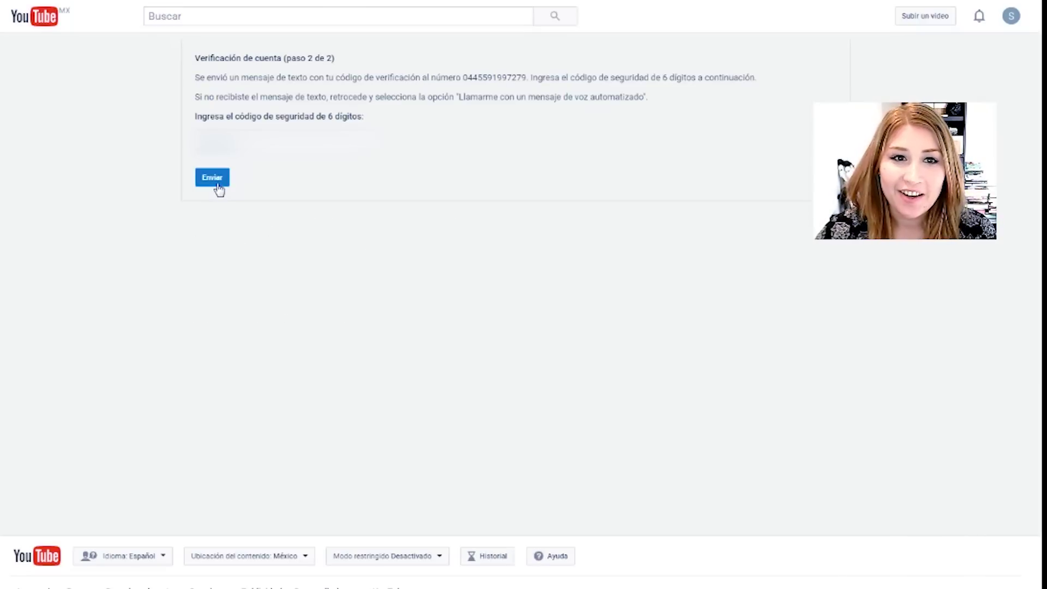
pyautogui.click(217, 184)
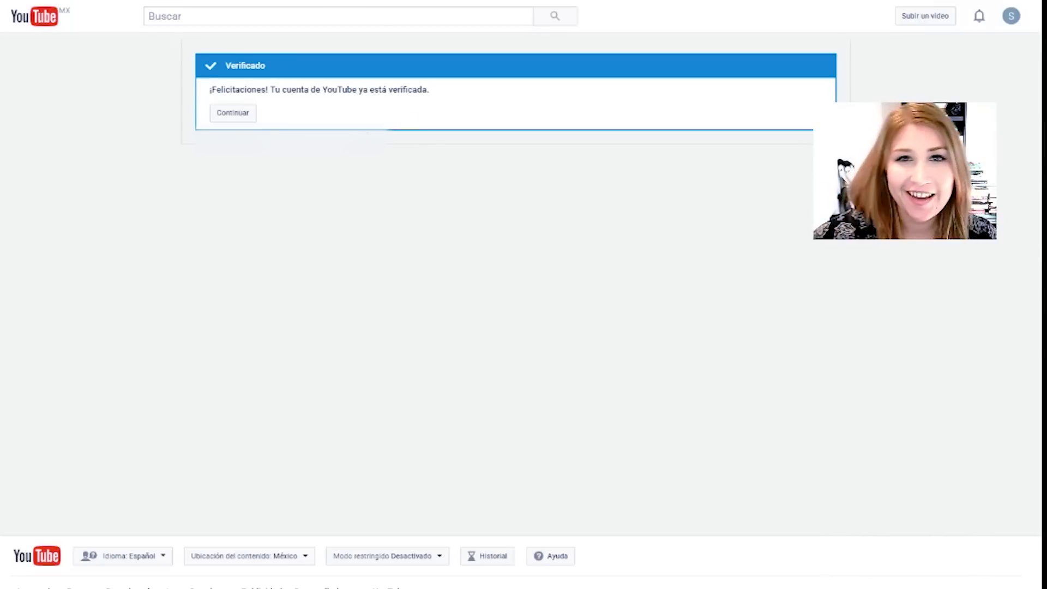
pyautogui.click(244, 119)
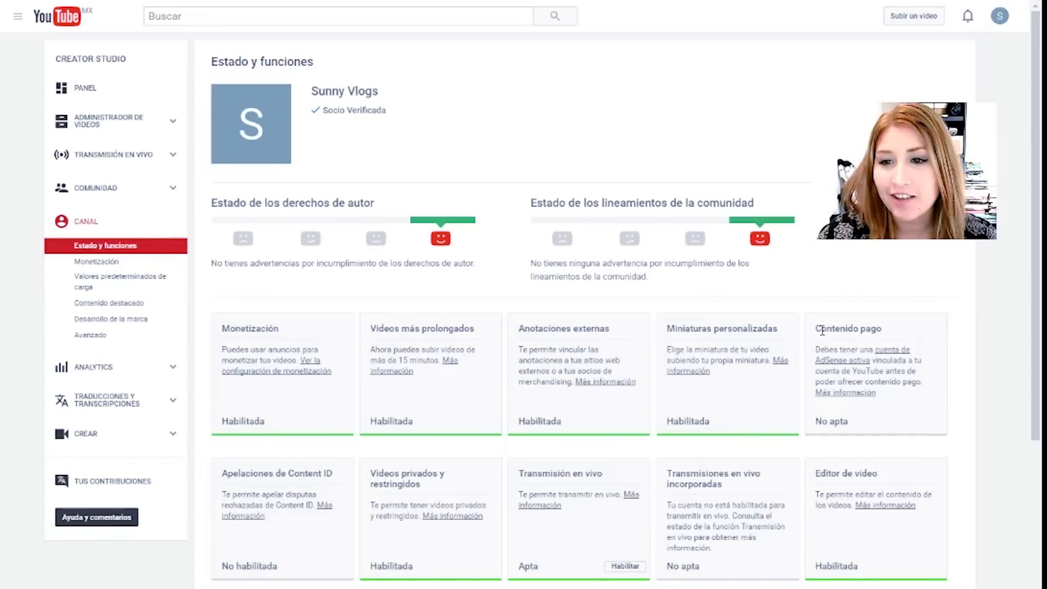
# - Start the AdSense account association from the Contenido pago function and register with the signed-in Google account
pyautogui.click(904, 353)
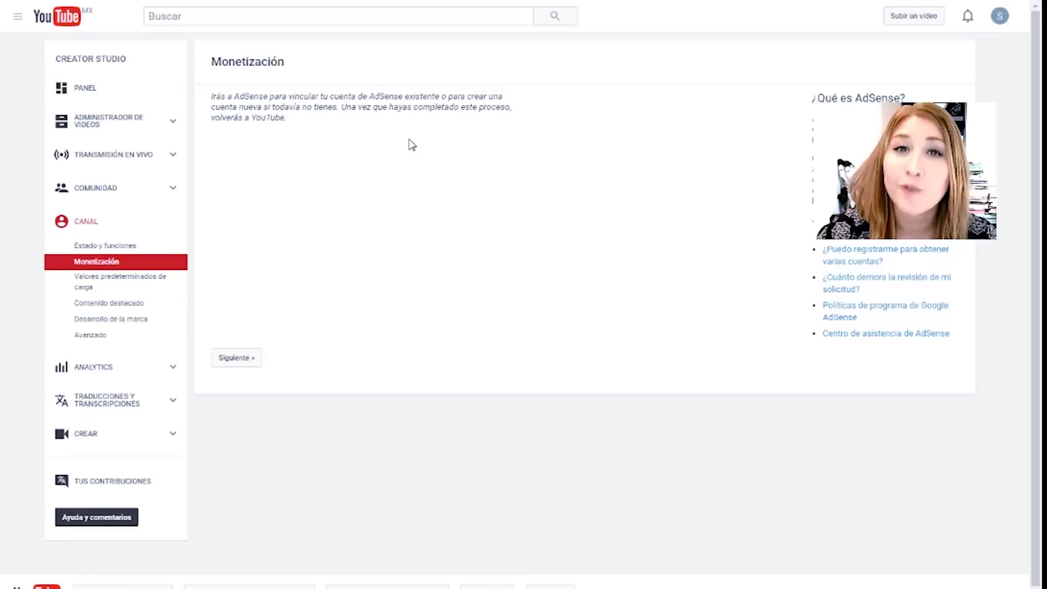
pyautogui.click(239, 360)
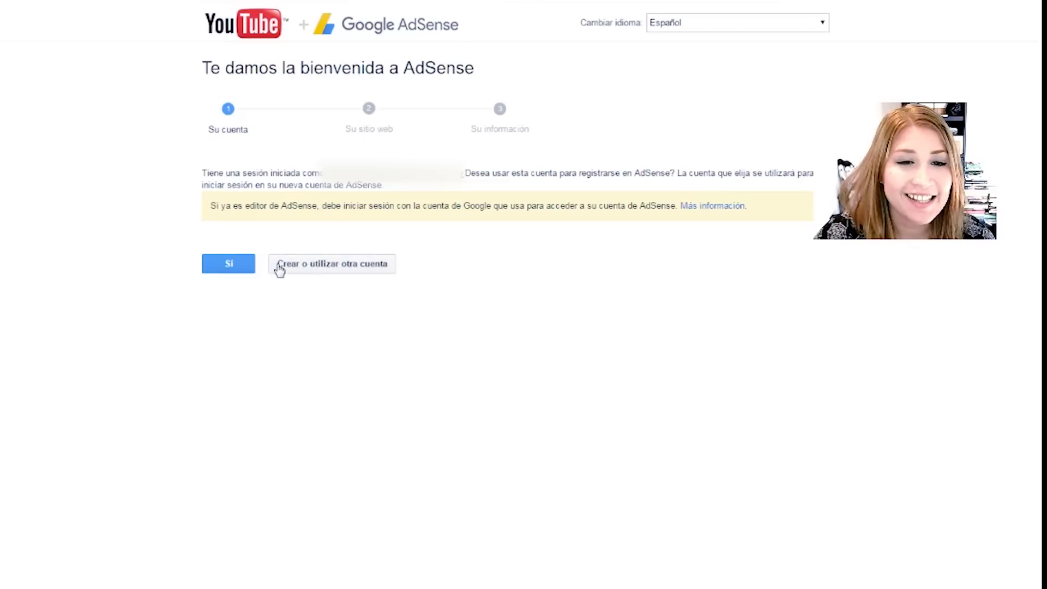
pyautogui.click(241, 274)
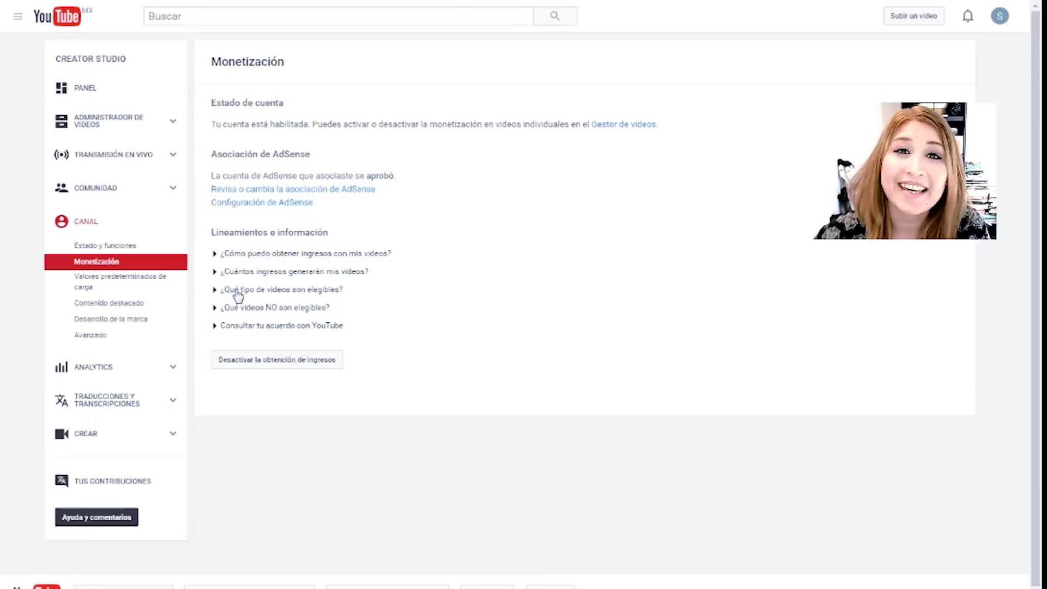